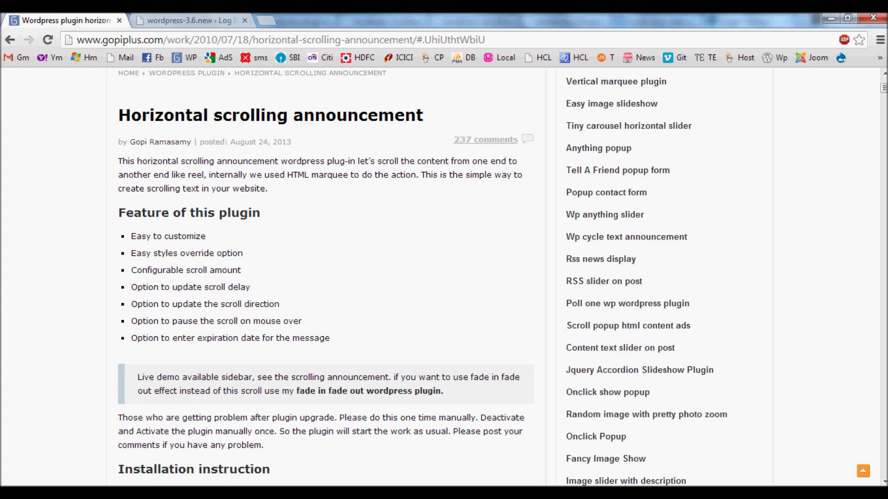
Log in to the local WordPress admin from the site login tab with the password
click(191, 20)
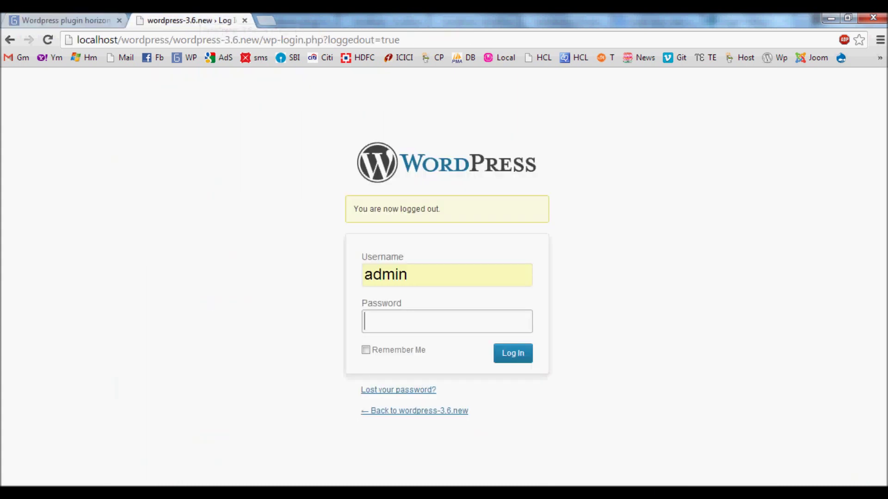
text(admin)
key(Return)
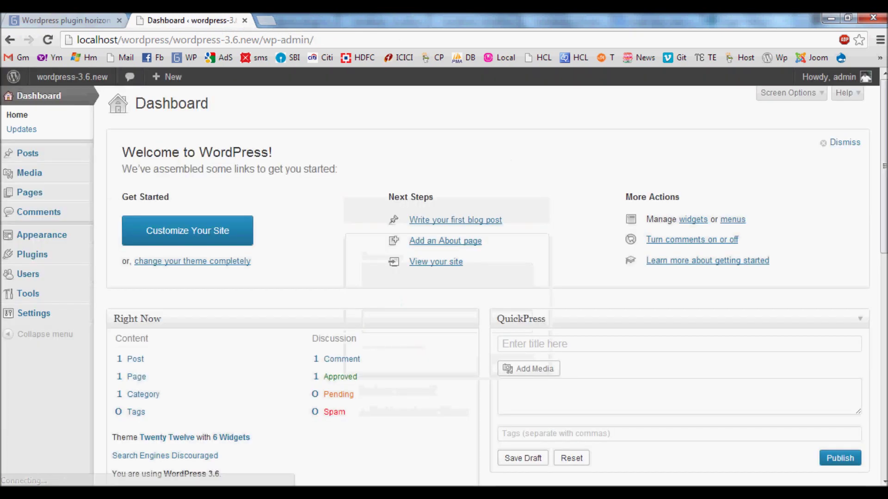
mouse_move(32, 254)
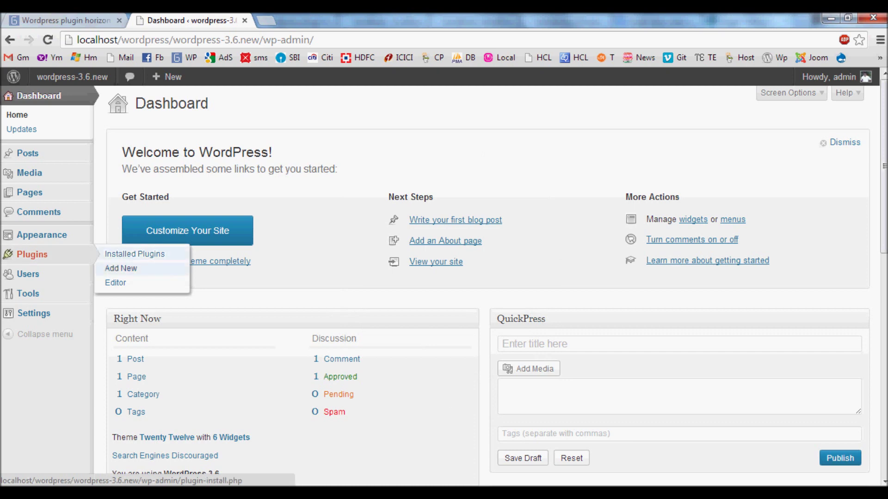
click(121, 268)
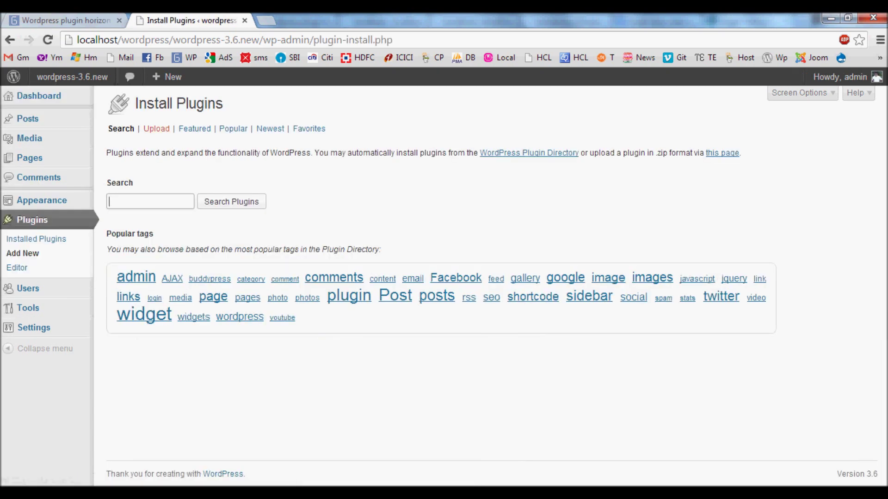
Upload horizontal-scrolling-announcement.7.2.zip as a new plugin and install it
click(156, 129)
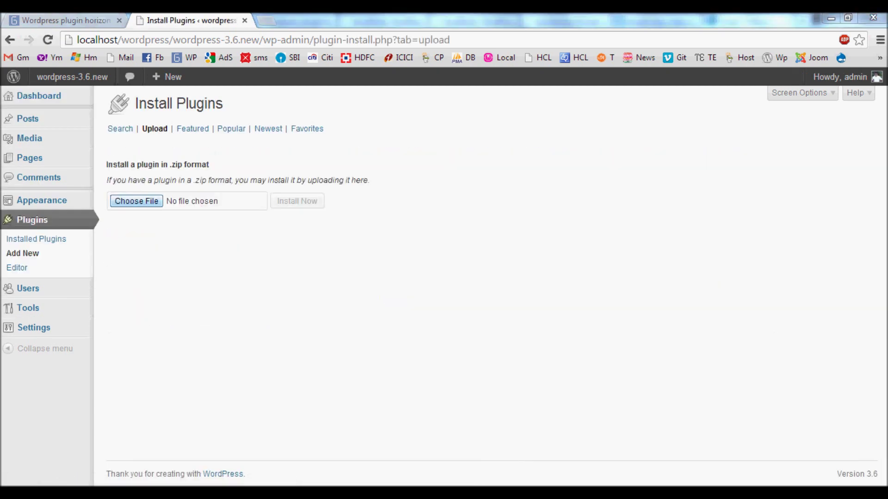
click(136, 201)
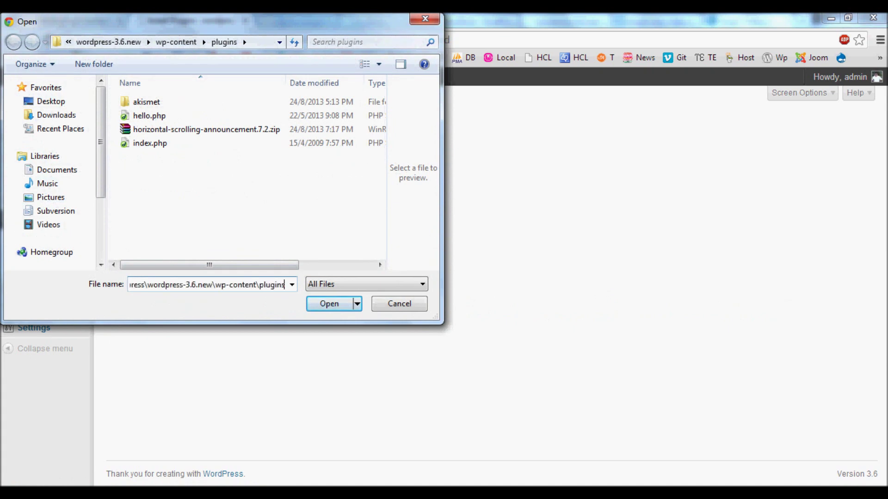
click(206, 129)
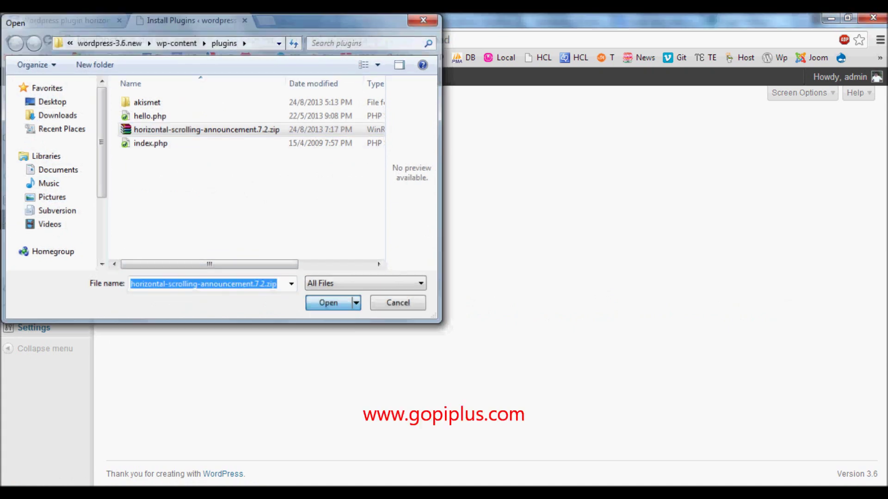
key(Return)
click(297, 201)
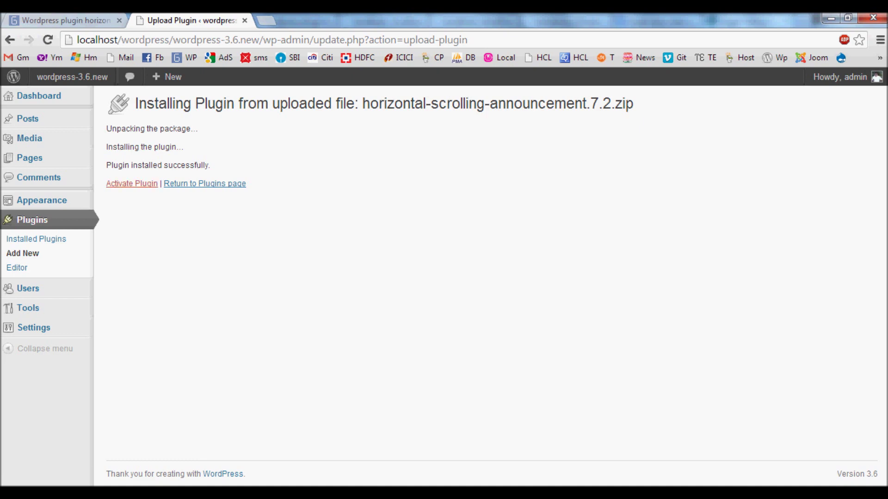
Activate Horizontal scrolling announcement and view its settings page with the default announcement
click(128, 185)
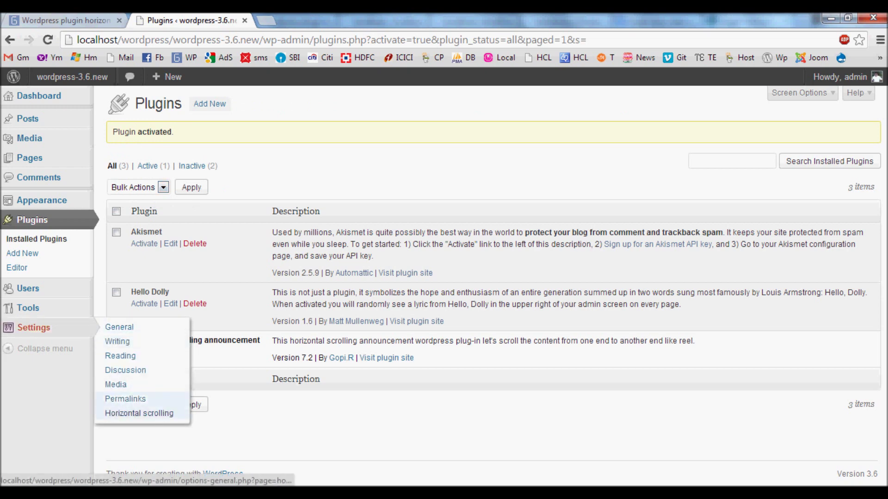
click(138, 412)
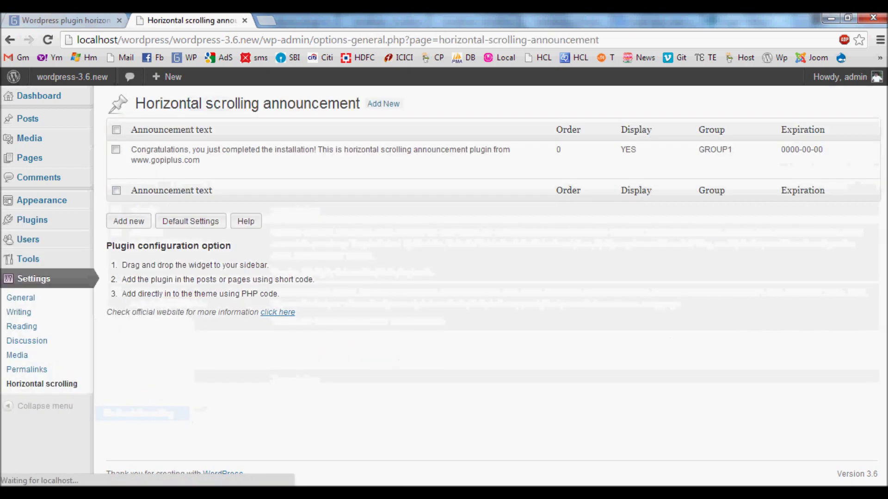
drag(131, 149, 200, 160)
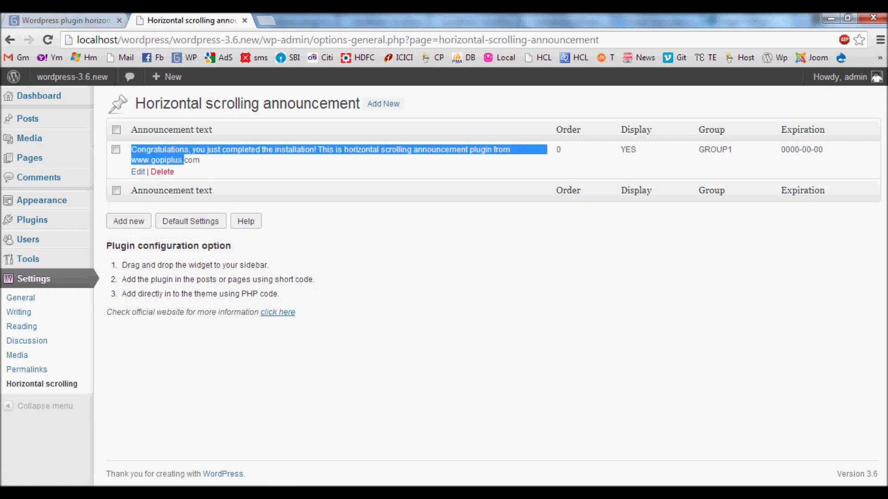
click(194, 161)
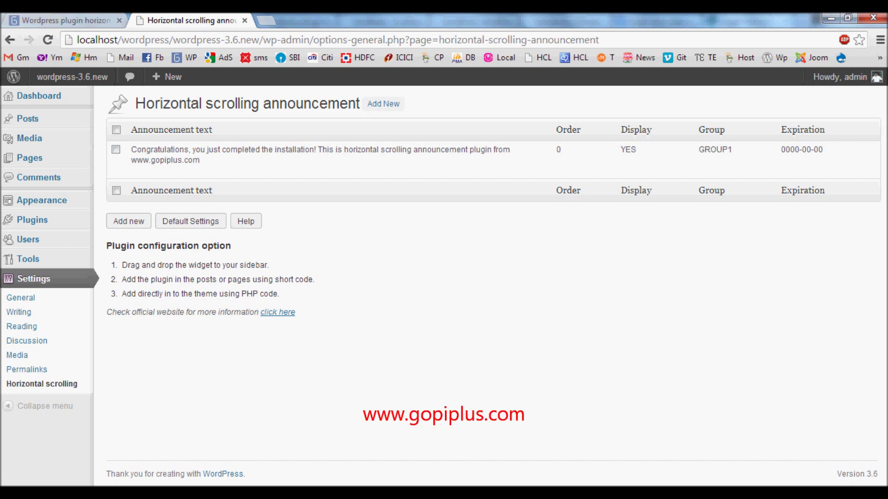
mouse_move(72, 76)
right_click(65, 98)
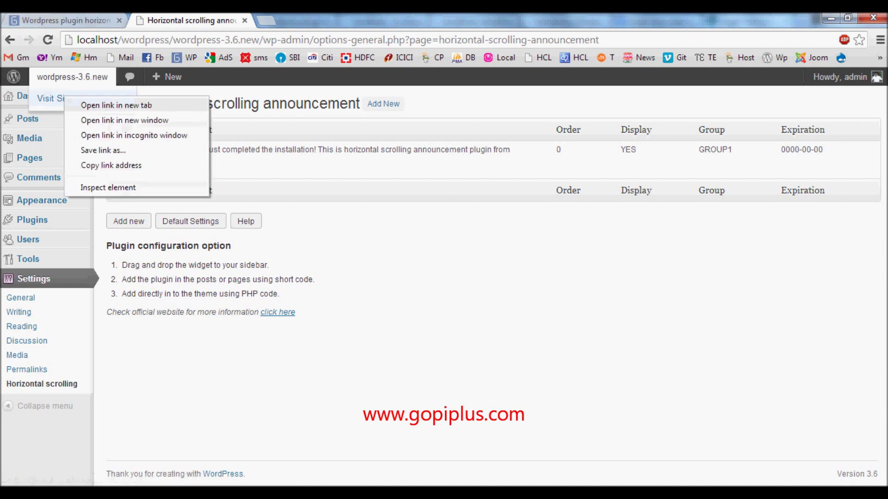
Open the site front page in a new tab, check it, and return to the admin tab
click(115, 105)
click(312, 21)
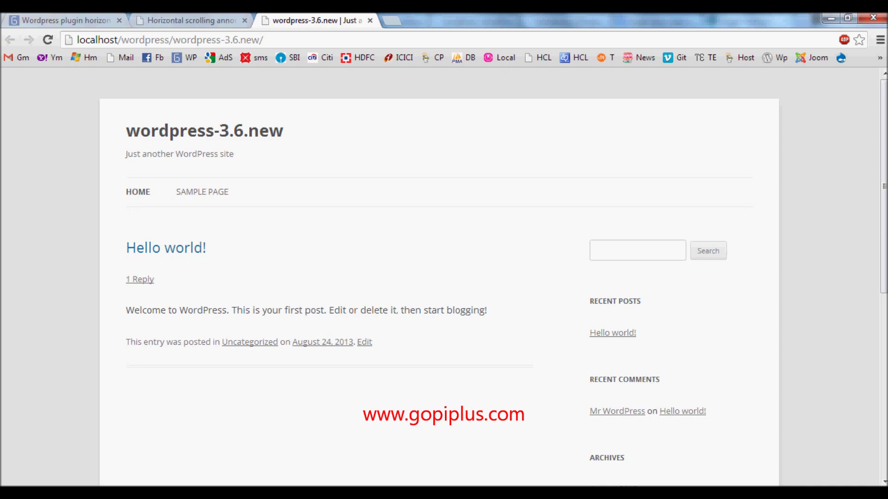
click(184, 20)
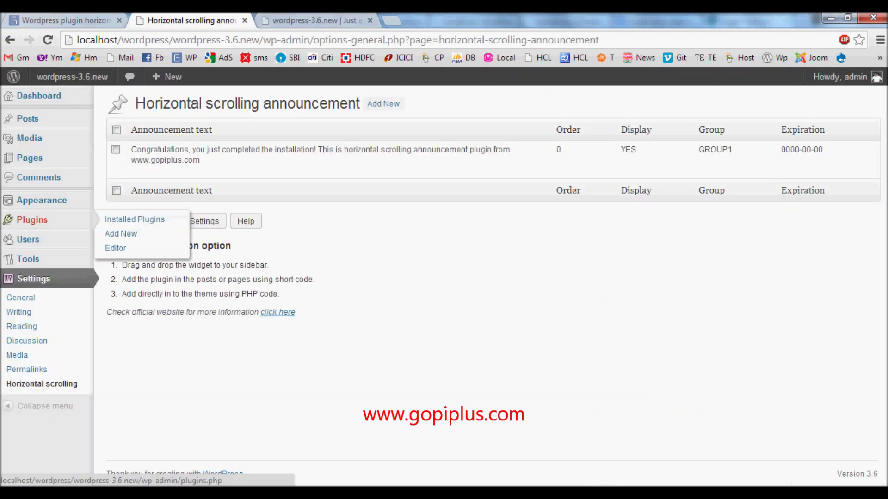
mouse_move(42, 200)
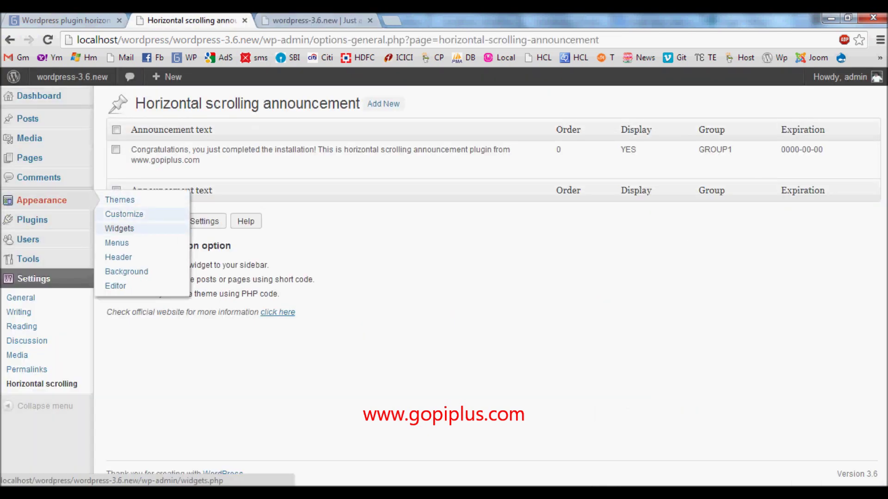
Drag the Horizontal Scrolling widget into the Main Sidebar and reload the front page
click(120, 229)
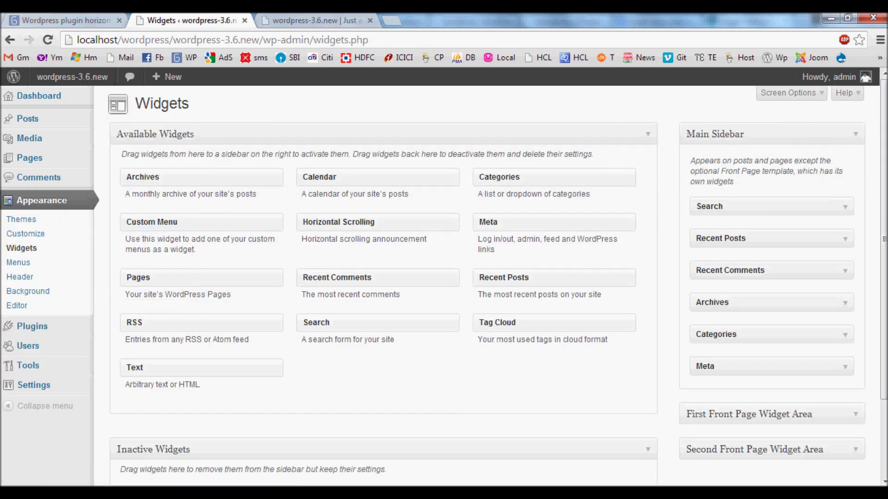
mouse_move(338, 221)
mouse_down()
mouse_move(826, 202)
mouse_move(770, 206)
mouse_up()
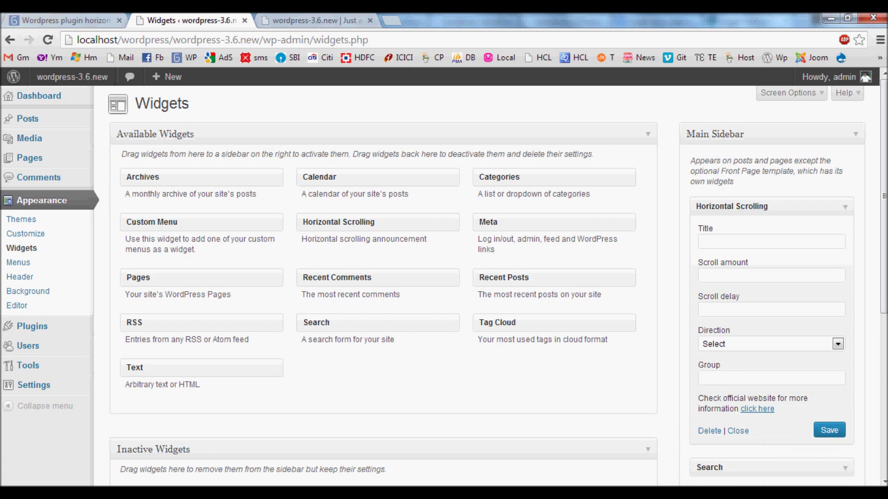
key(ctrl+3)
key(F5)
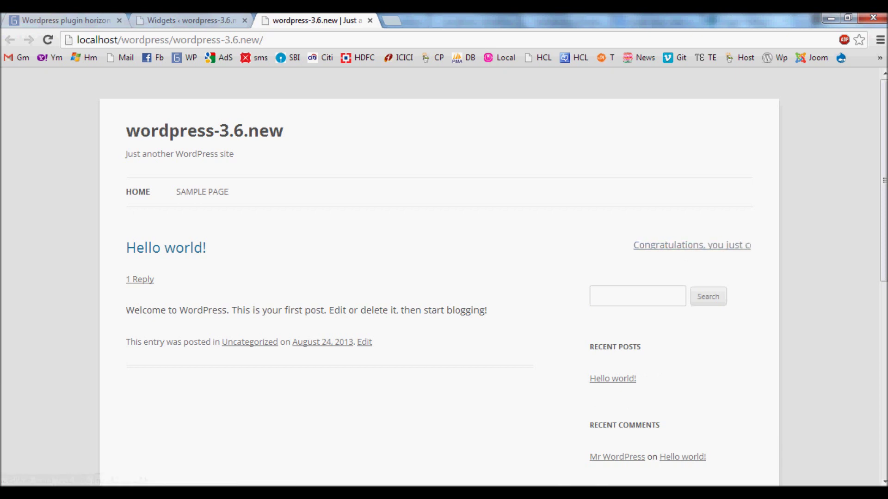
Give the widget scroll amount 4 and title 'Title', and save it
key(ctrl+shift+Tab)
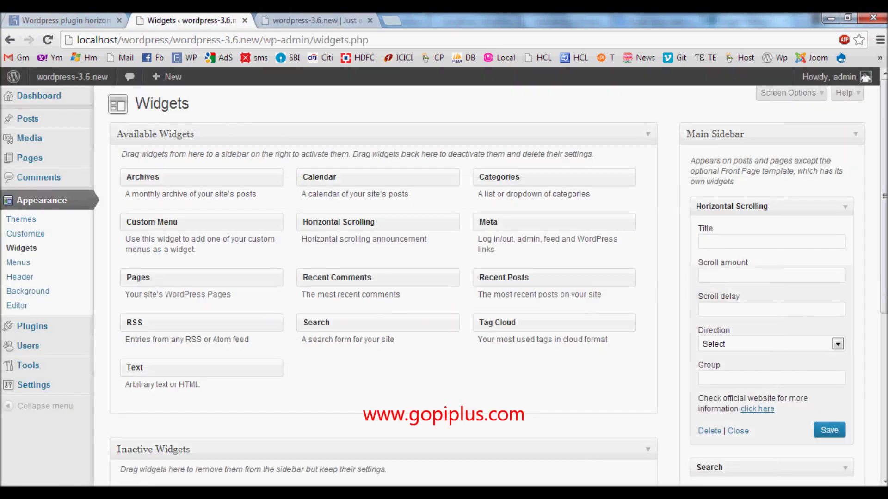
click(763, 275)
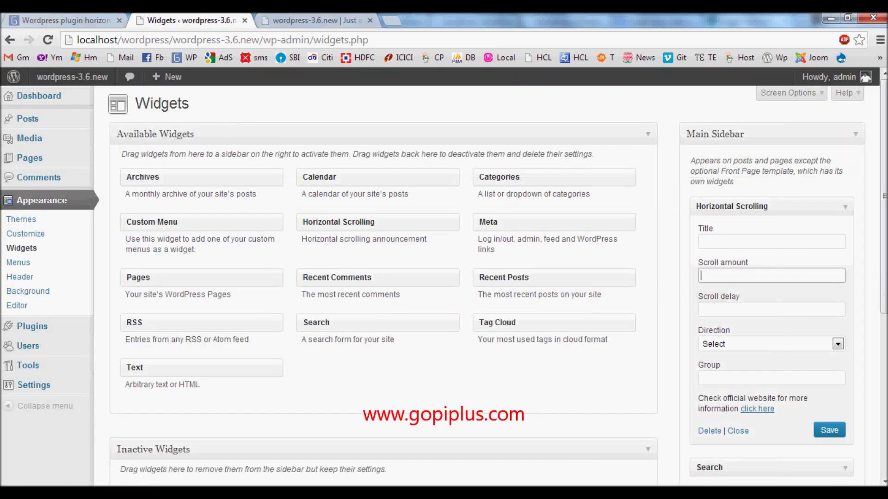
text(4)
key(shift+Tab)
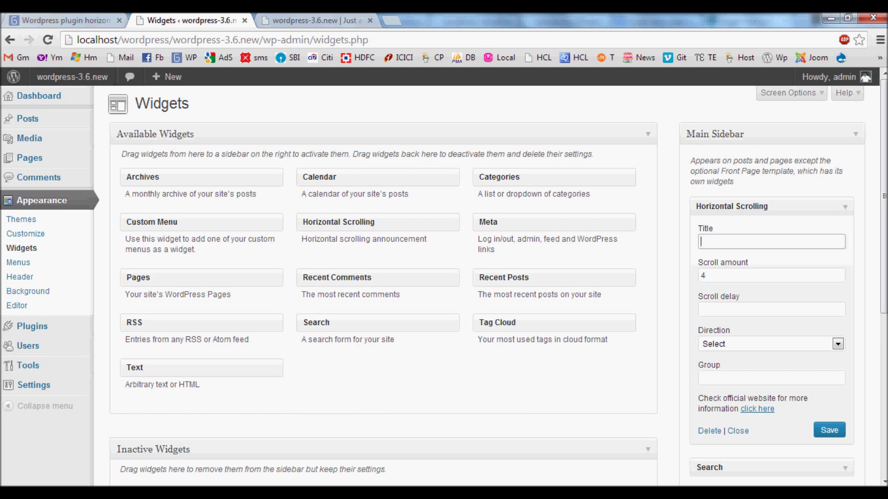
text(Title)
key(Return)
Reload the front page to see the Title heading, then return to the widgets page
key(ctrl+Tab)
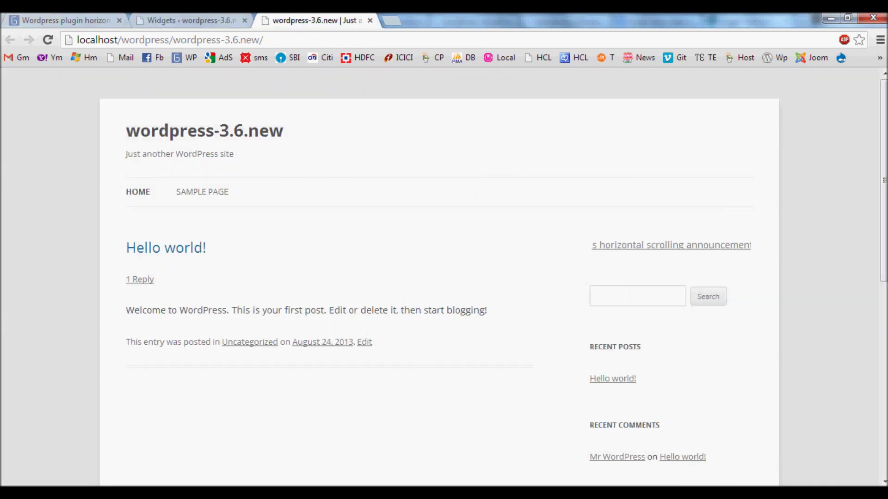
key(F5)
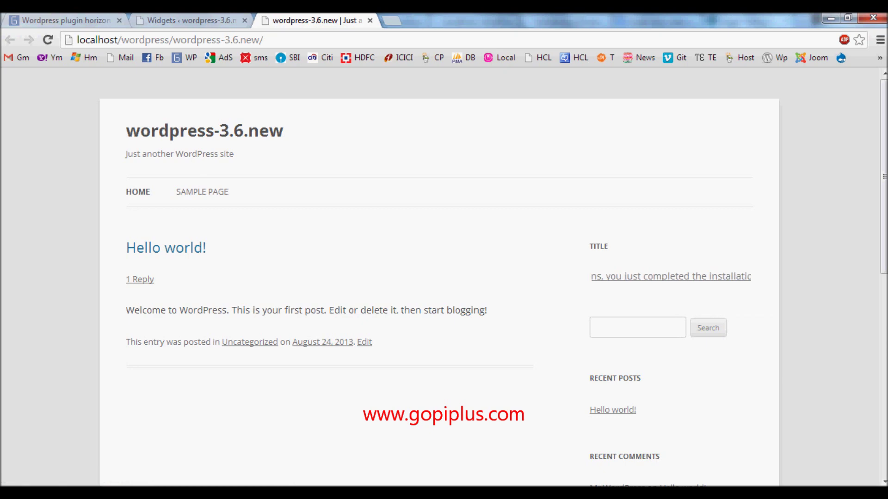
key(ctrl+shift+Tab)
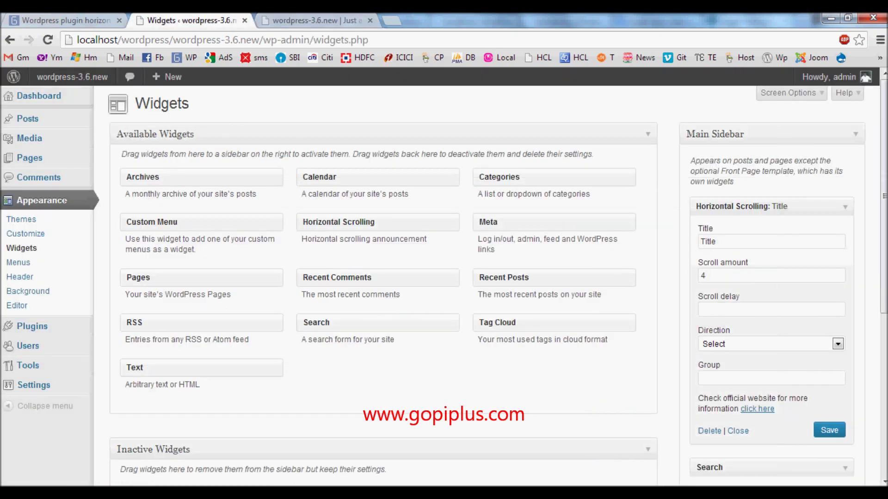
Copy the announcement's group name GROUP1 from the Horizontal scrolling settings page
key(Tab)
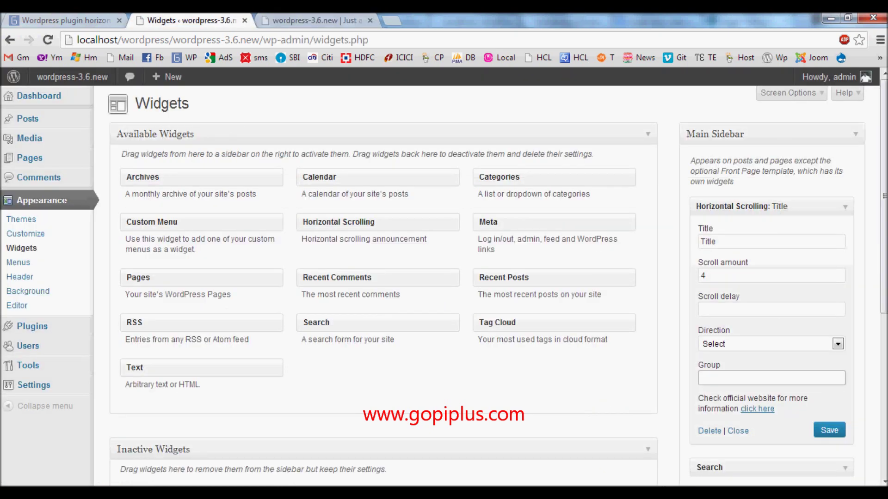
click(139, 470)
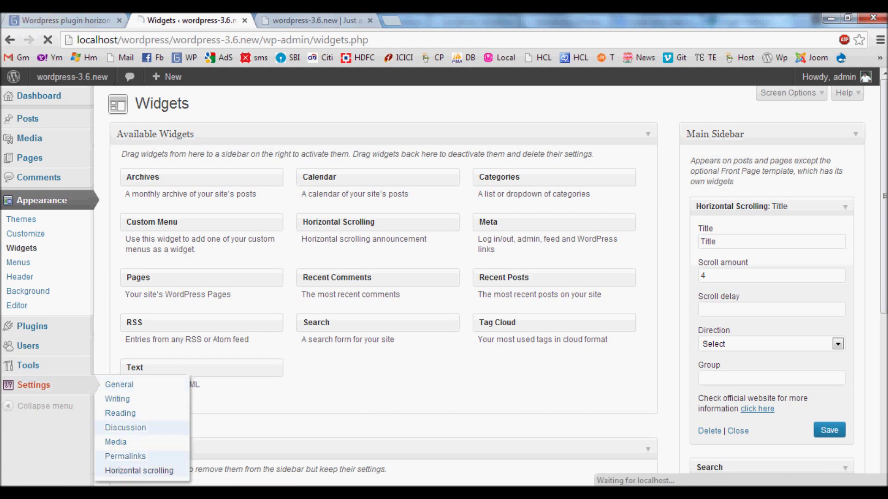
drag(732, 149, 699, 150)
key(ctrl+c)
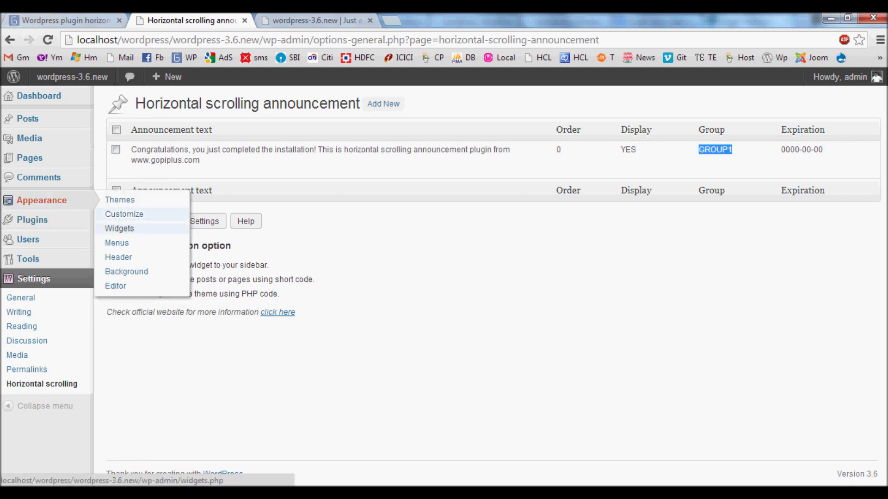
Paste GROUP1 into the Horizontal Scrolling widget's Group field and save the widget
click(119, 228)
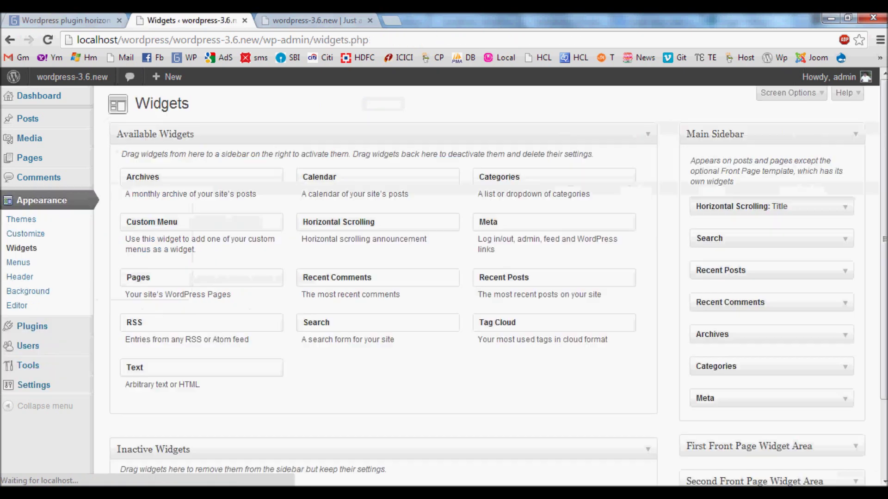
click(845, 206)
click(771, 377)
key(ctrl+v)
click(828, 431)
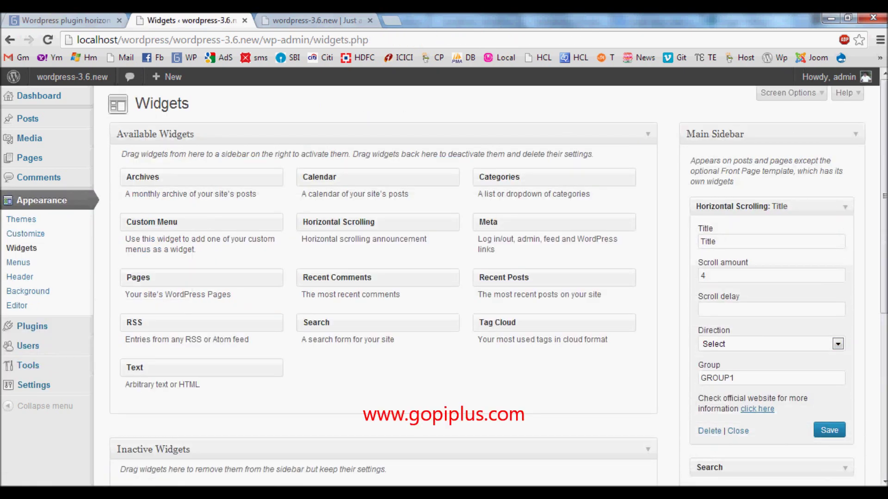
Reload the front page to see the announcement scrolling under Title, then return to widgets
click(316, 20)
key(F5)
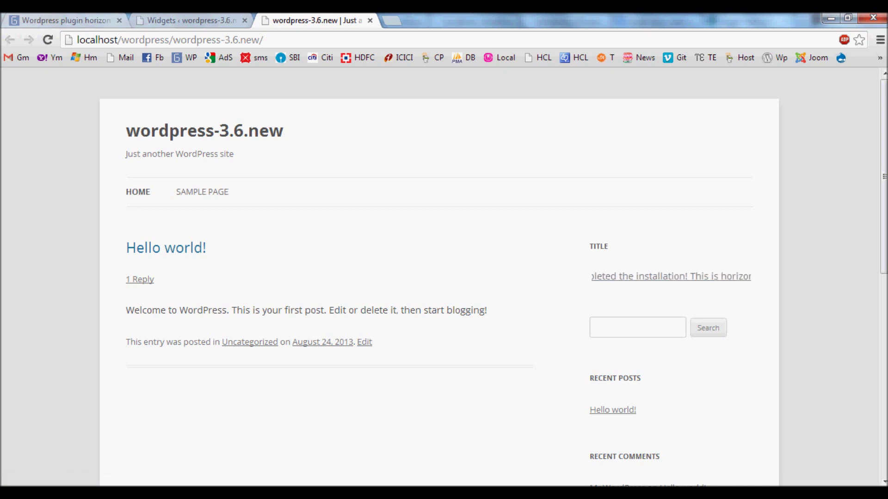
click(187, 20)
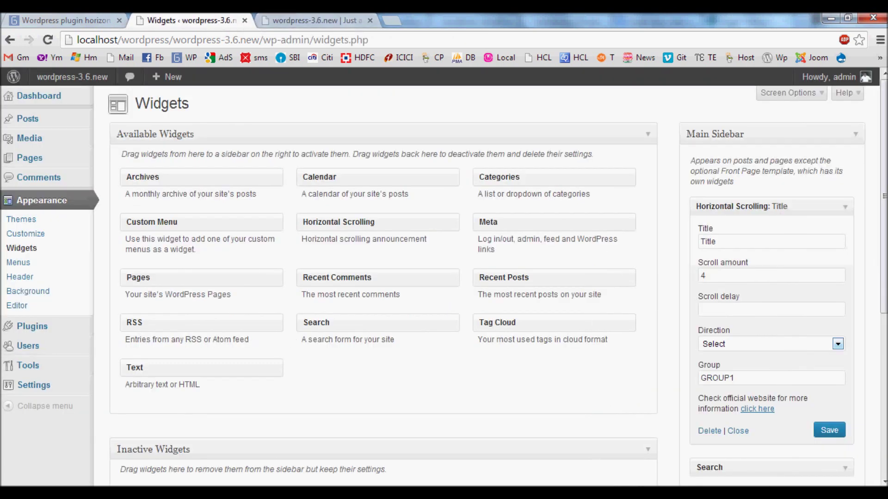
Set the widget's scroll direction to Left to Right and save
click(770, 345)
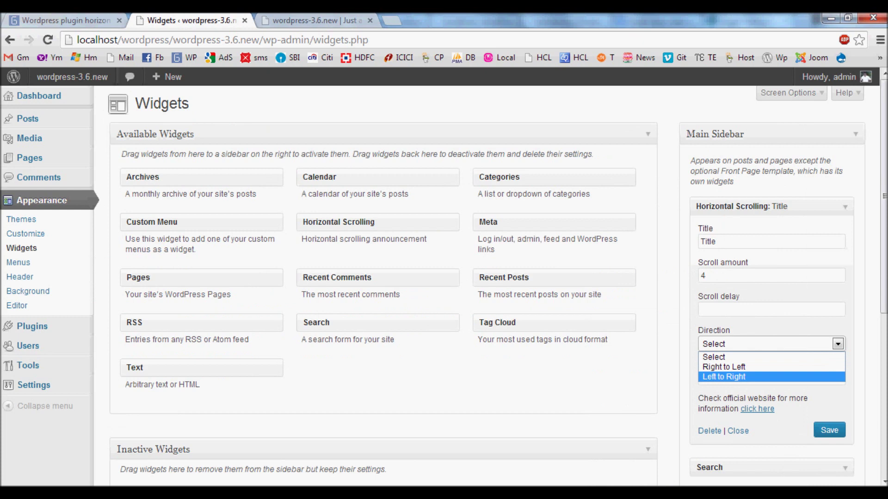
click(723, 377)
click(829, 430)
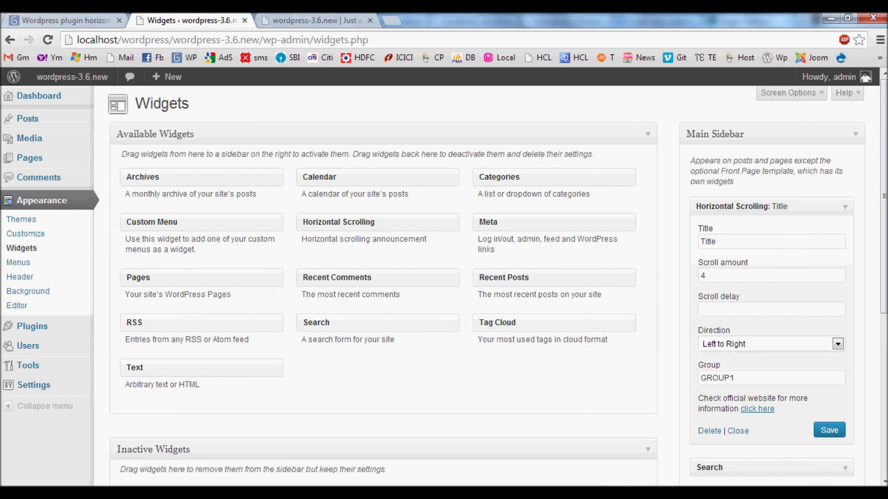
Reload the home page to see the announcement scrolling left to right under Title
click(316, 20)
click(137, 192)
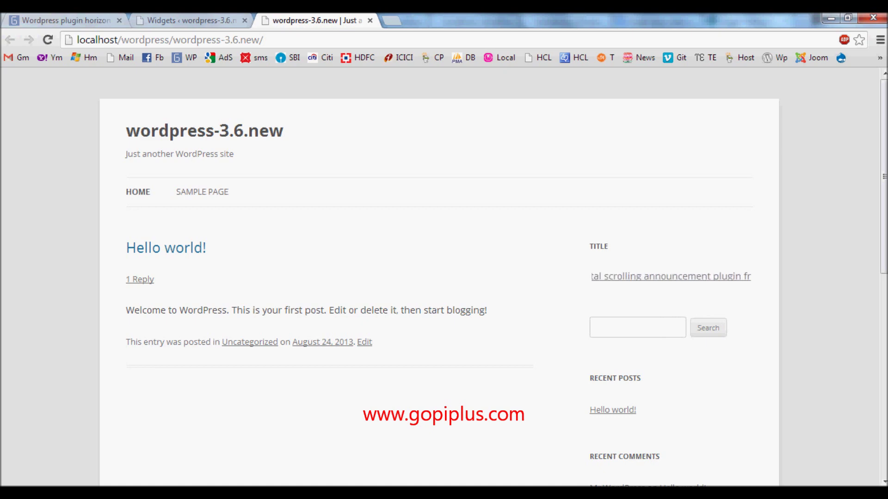
click(187, 20)
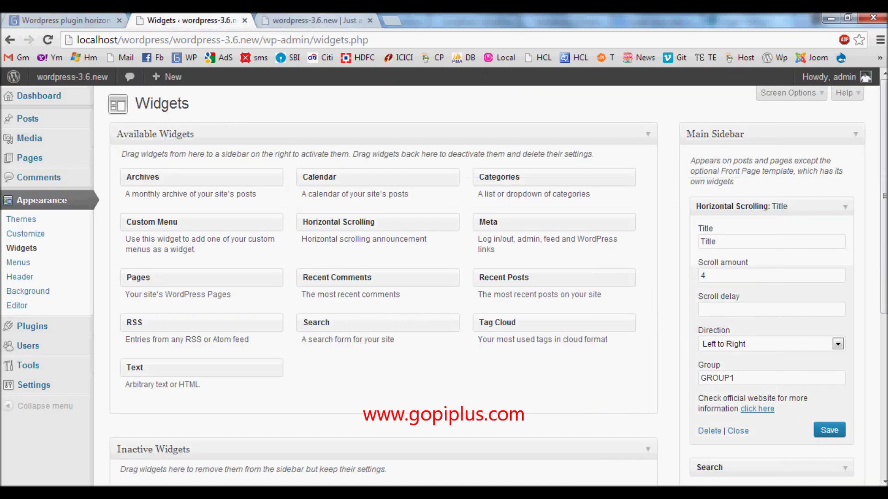
click(316, 20)
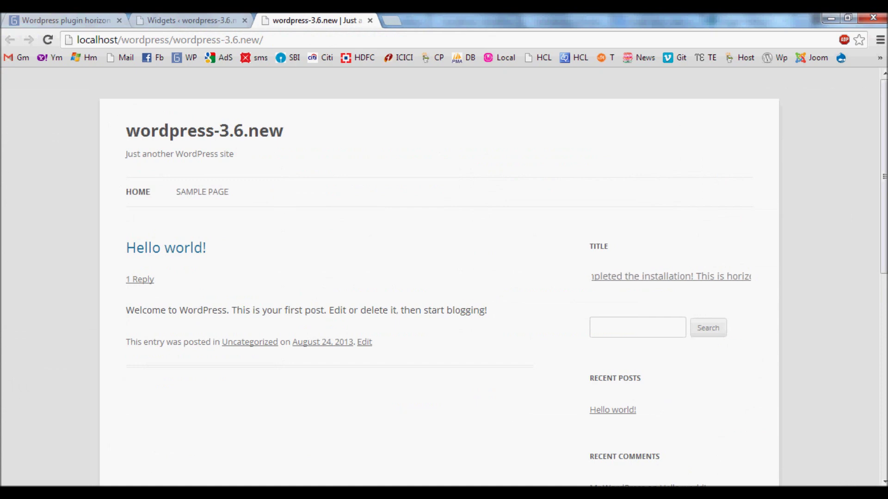